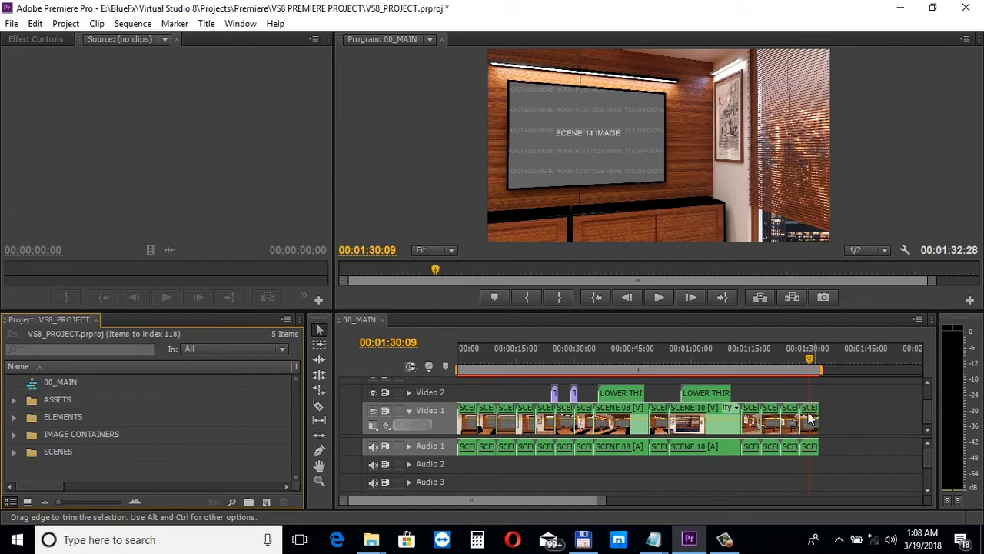
- Inside SCENE 14's IMAGE CONTAINER nest, extend IMAGE REFERENCE.jpg to 10:15
left_click_drag(600, 501, 587, 498)
left_click(697, 412)
double_click(698, 411)
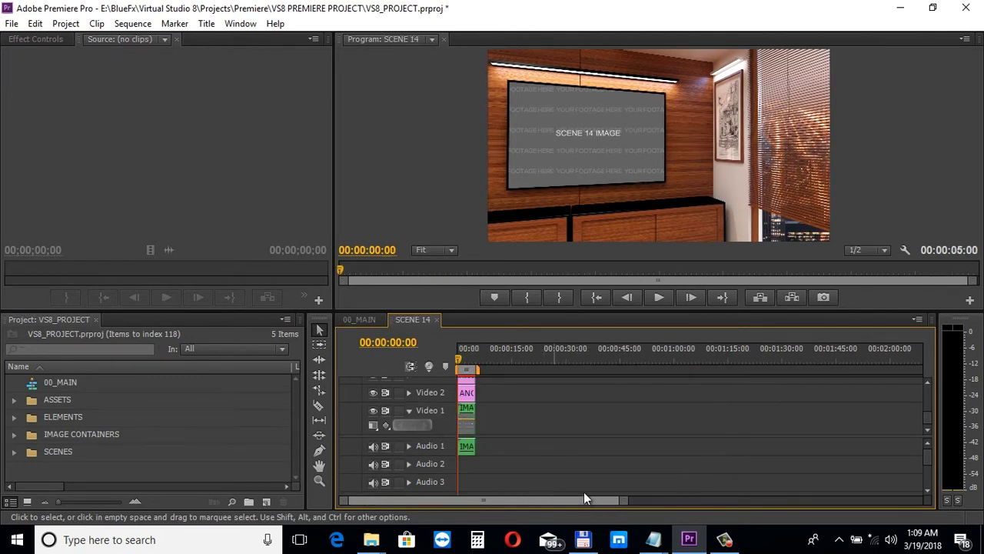
left_click_drag(625, 500, 567, 501)
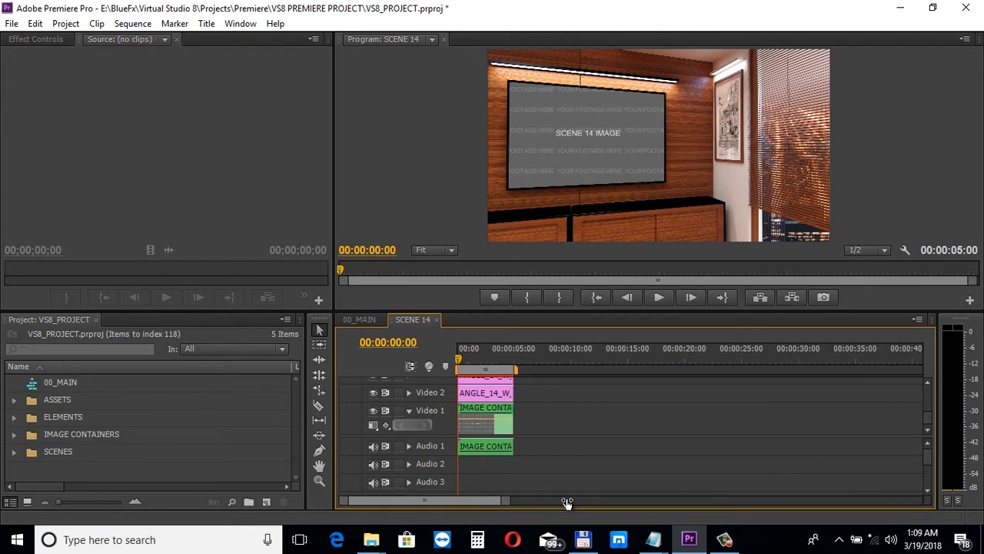
double_click(488, 407)
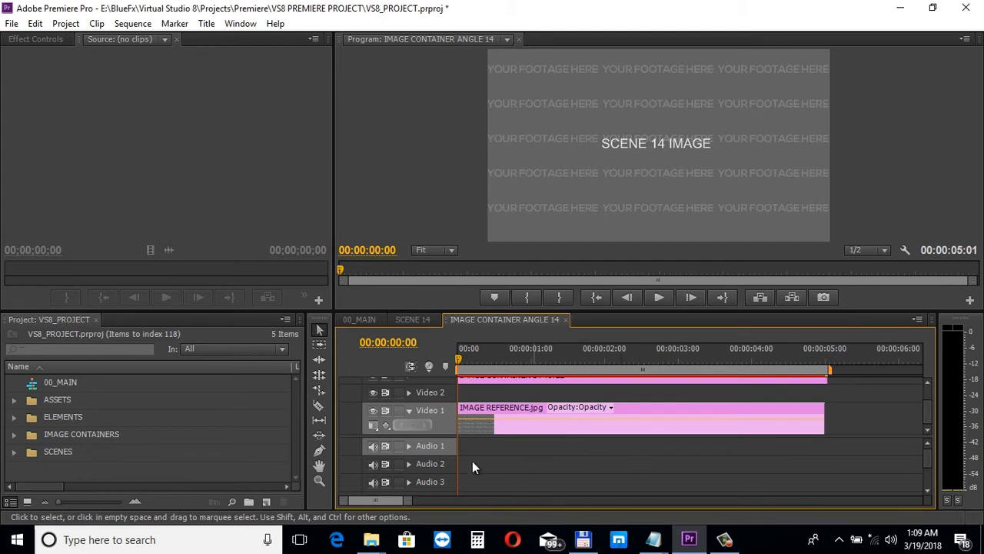
left_click_drag(413, 500, 438, 501)
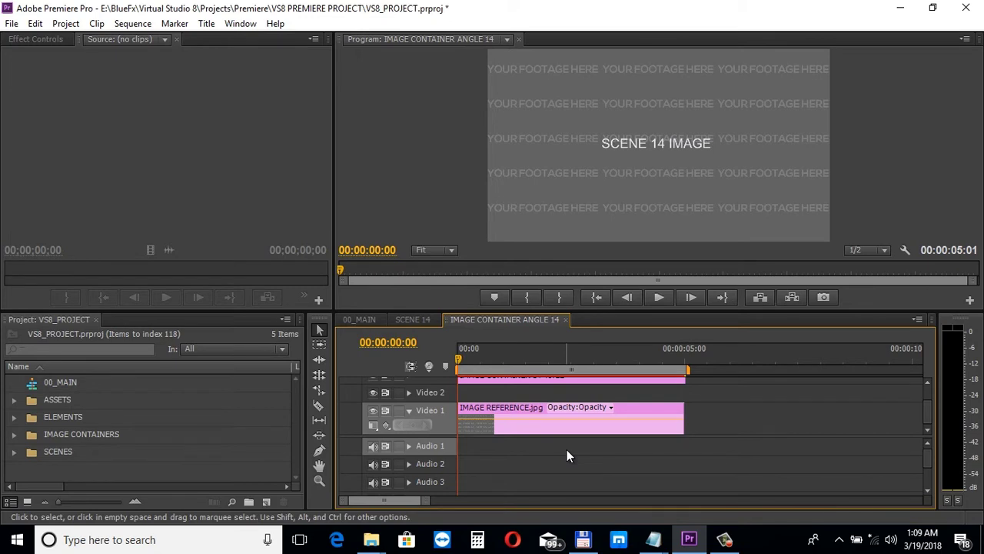
left_click(637, 424)
left_click_drag(678, 411, 919, 409)
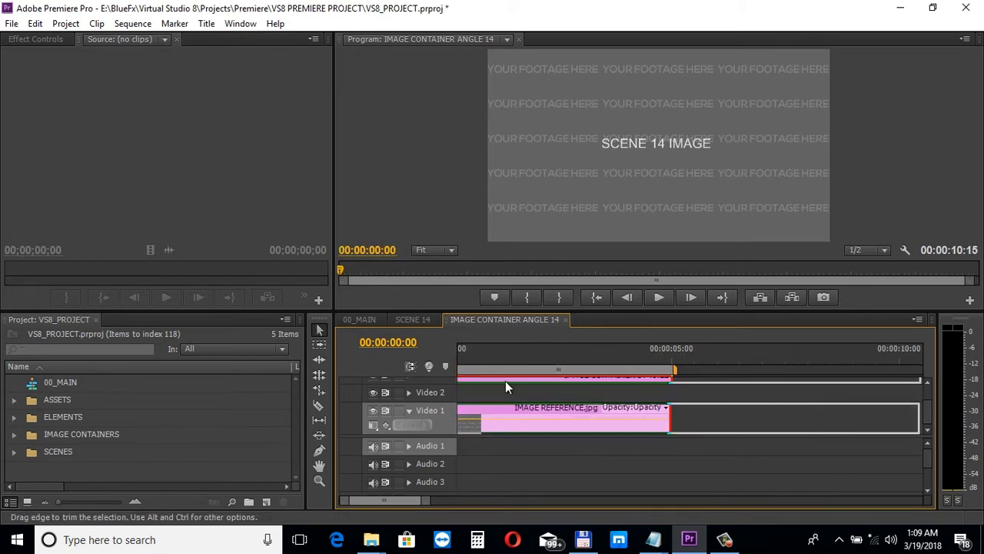
- Extend the SCENE 14 clips by five seconds so 00_MAIN runs to 01:38:13, then select SCENE 09
left_click(565, 319)
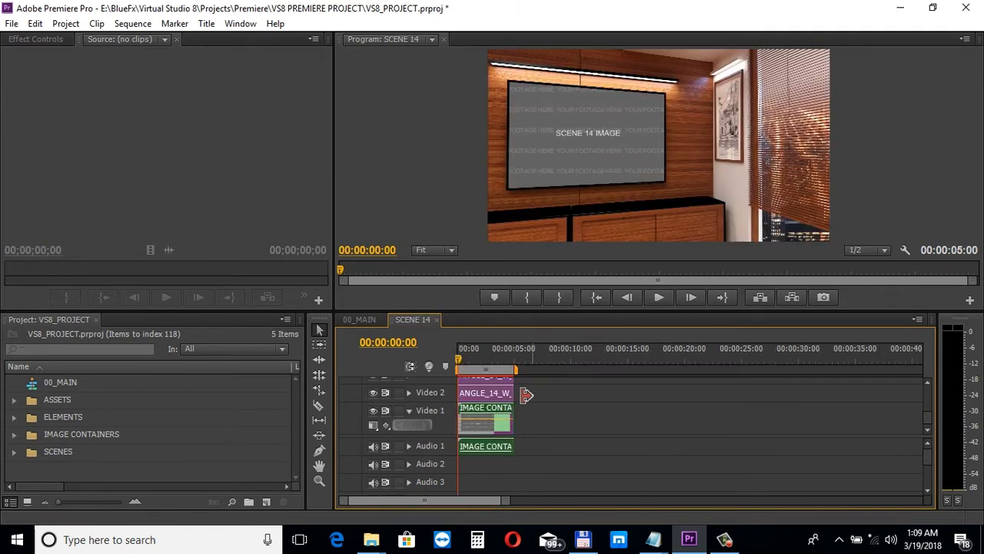
left_click_drag(515, 393, 576, 401)
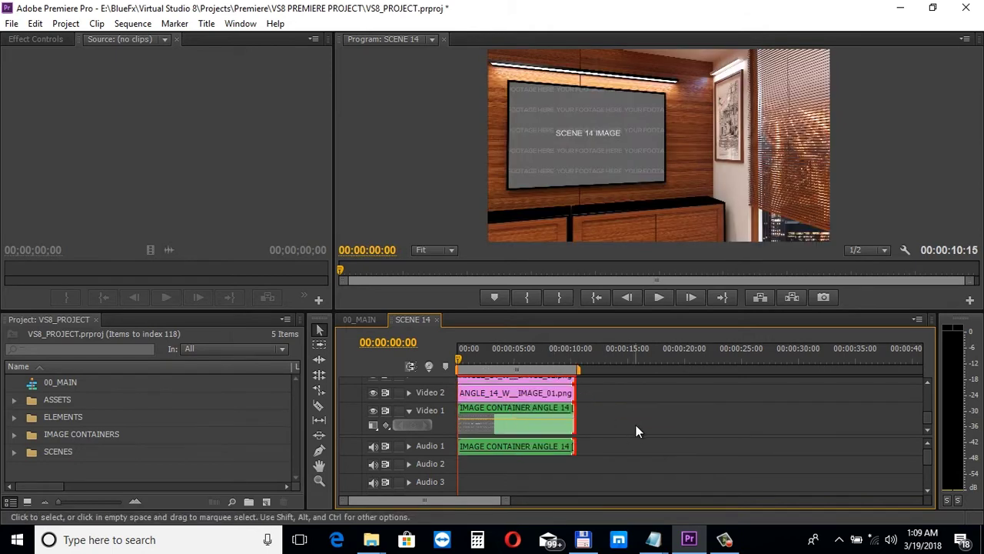
left_click(436, 320)
left_click_drag(714, 428, 732, 429)
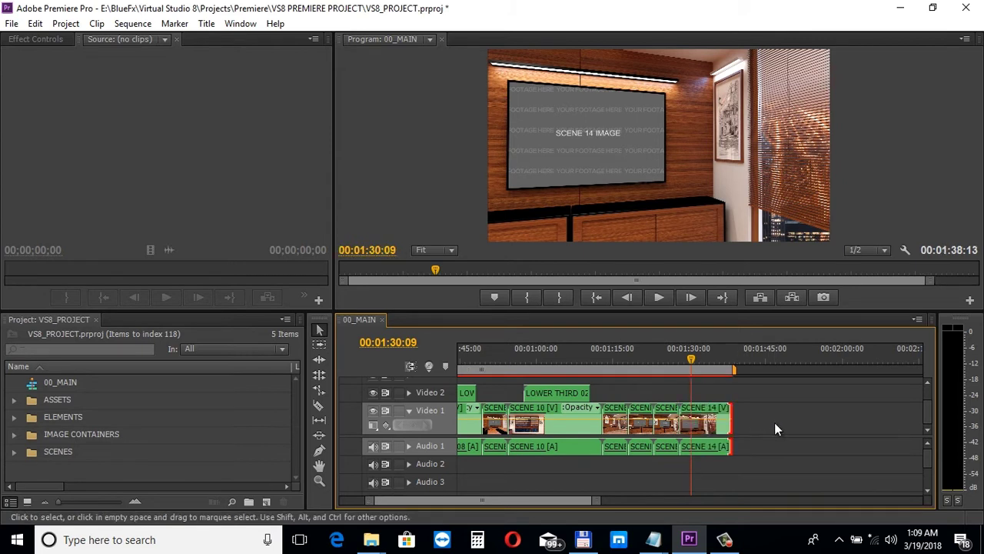
left_click(498, 348)
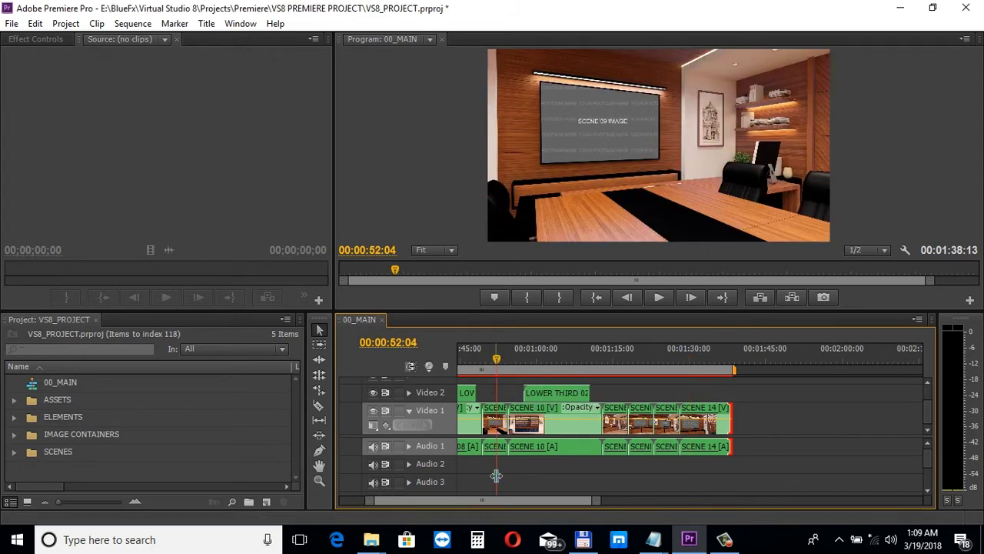
left_click(494, 412)
- In the SCENE 09 sequence, hide the Video 5 ANGLE_09_TABLE layer so ANGLE_09_DESK.png shows
double_click(494, 413)
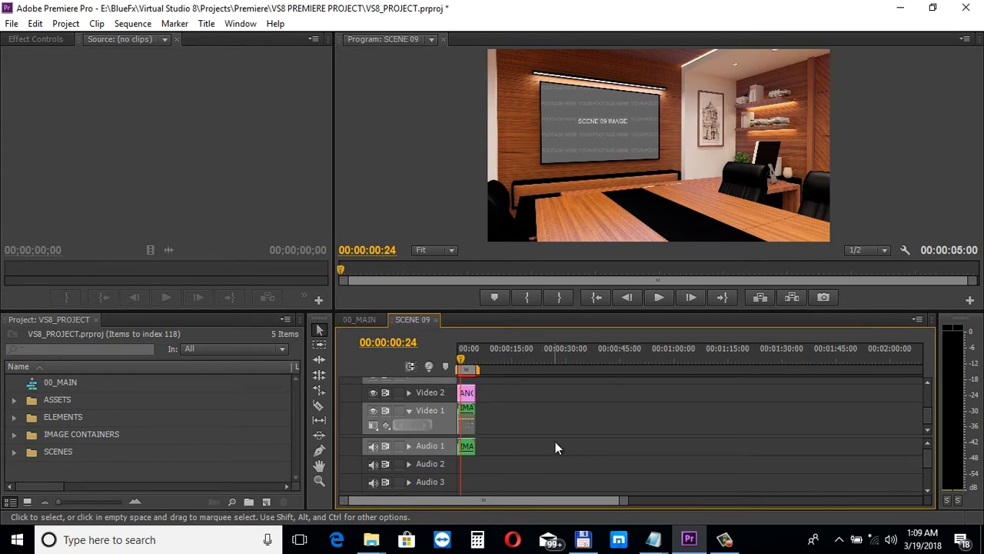
scroll(926, 382, "up", 3)
scroll(926, 383, "up", 2)
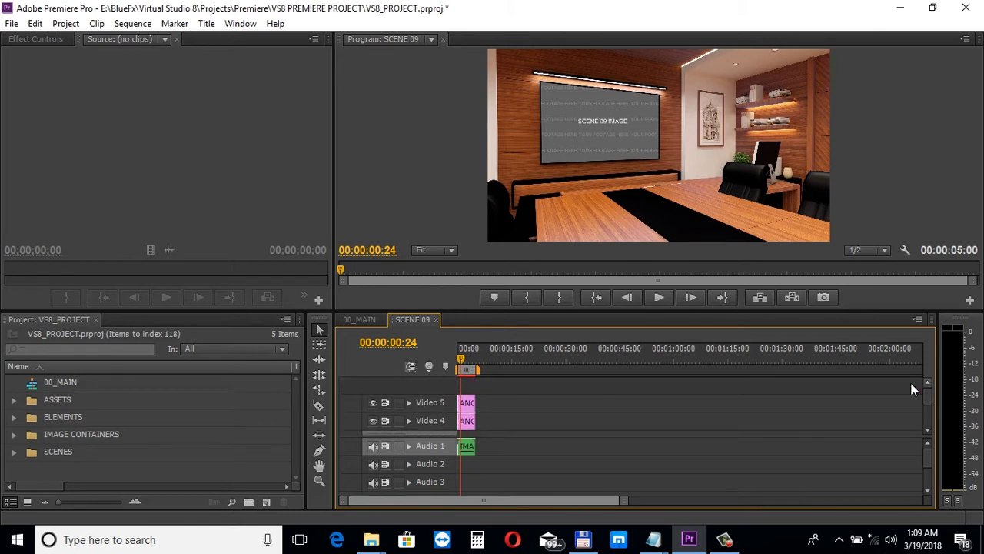
left_click_drag(615, 504, 543, 505)
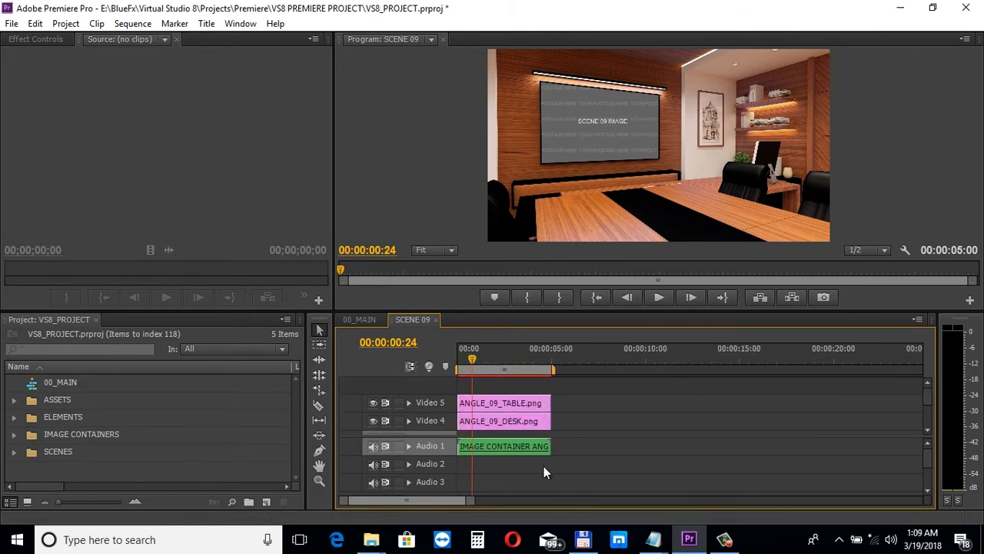
left_click(373, 402)
left_click(372, 420)
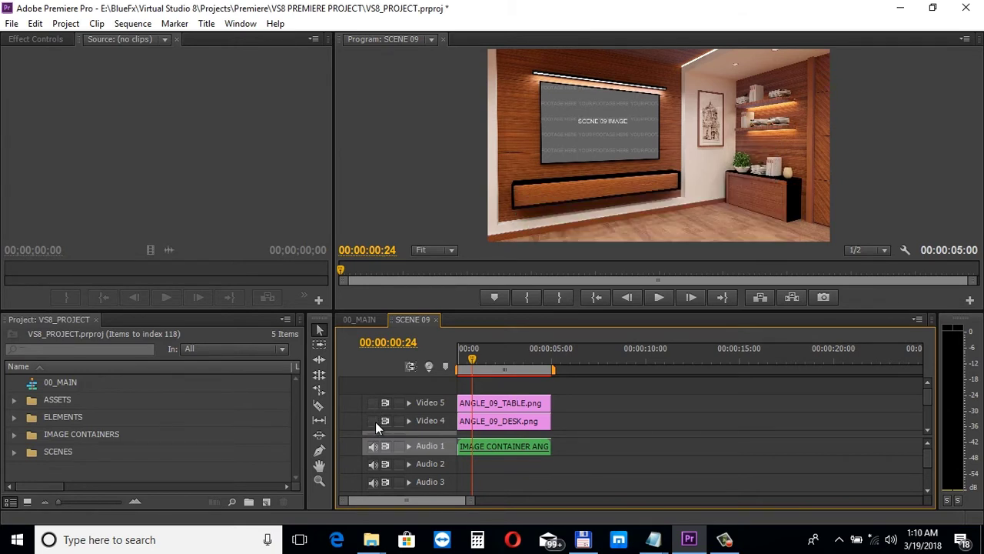
left_click(374, 420)
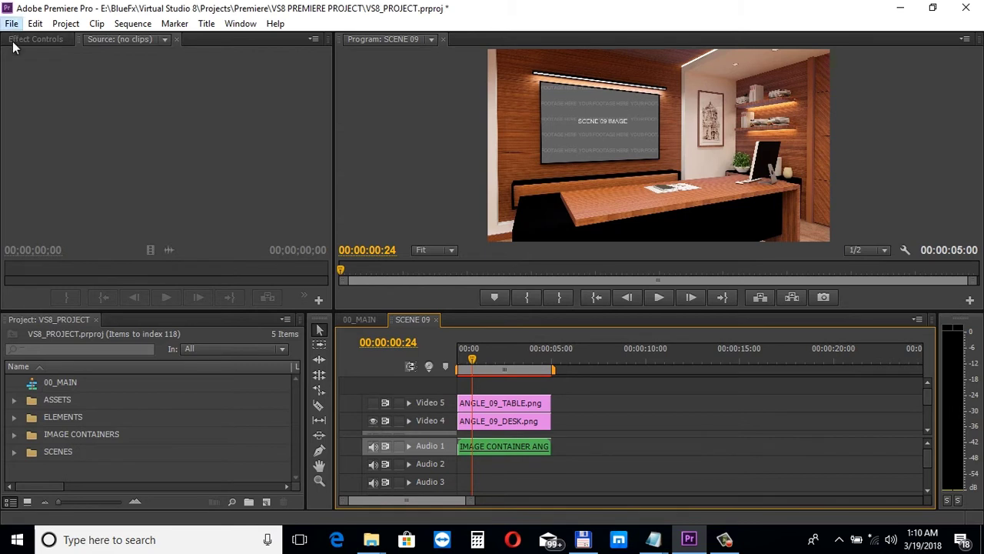
- Import business man.mov and background.MTS from the Demo folder into the project
key("alt+f")
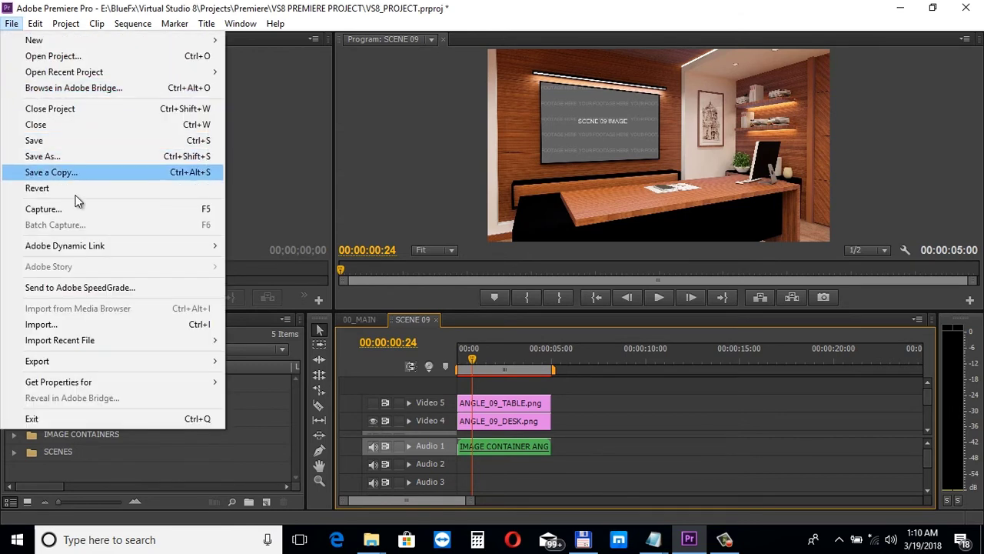
left_click(96, 324)
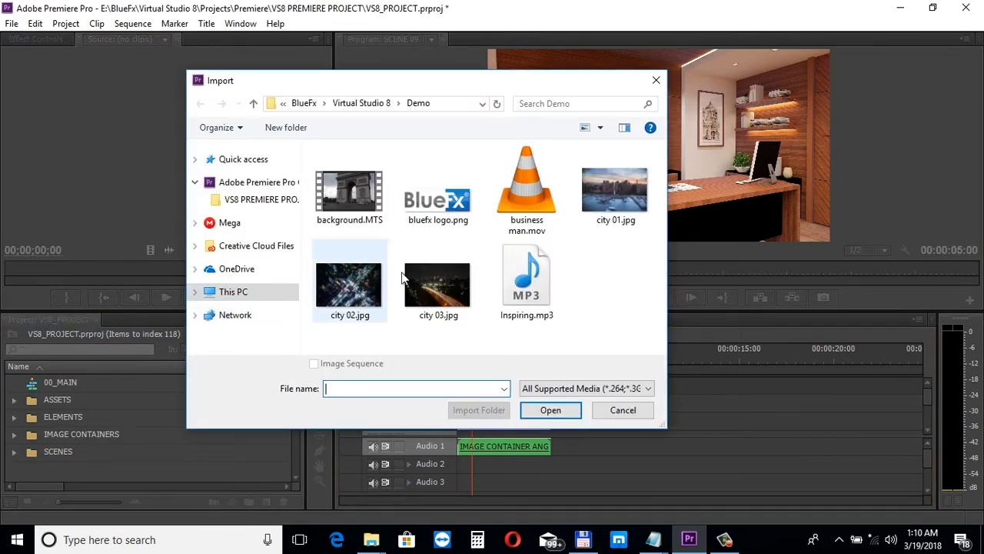
left_click(545, 221)
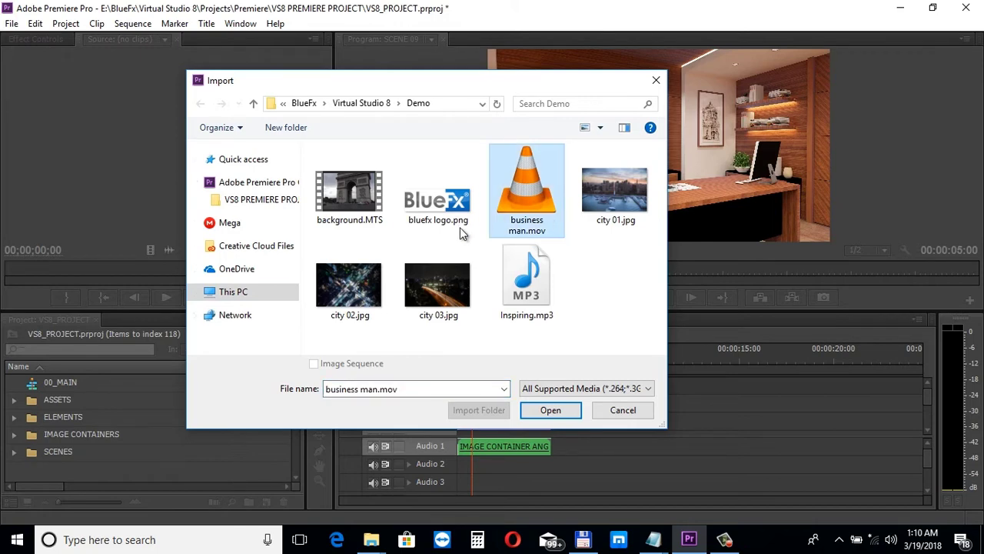
left_click(341, 202, "ctrl")
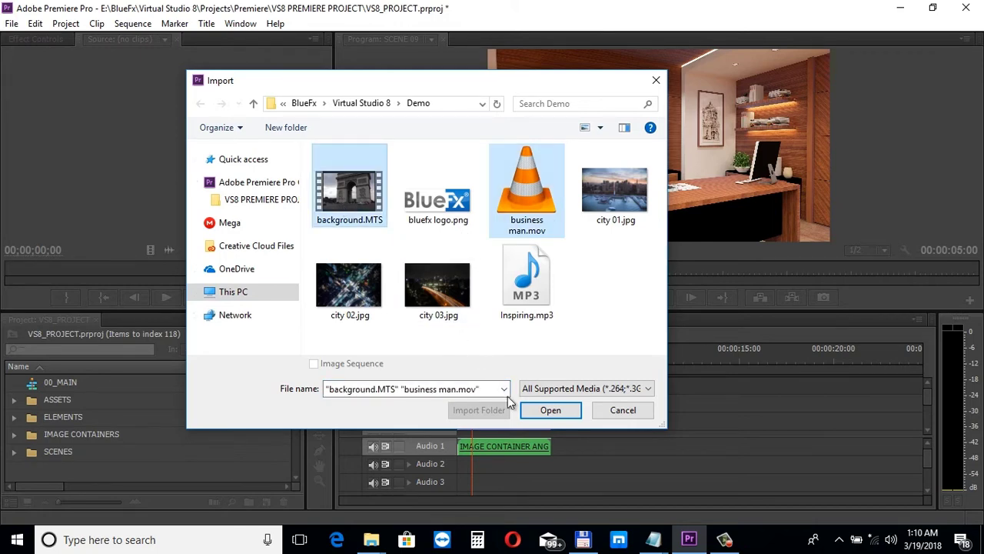
left_click(547, 410)
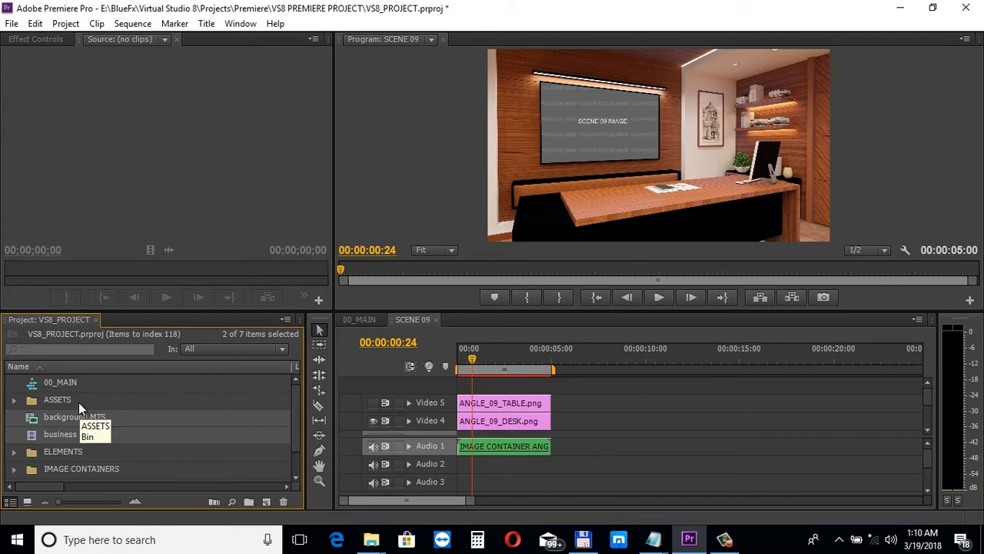
- Place business man.mov on SCENE 09's TALENT track as an 11-second presenter clip
left_click(926, 385)
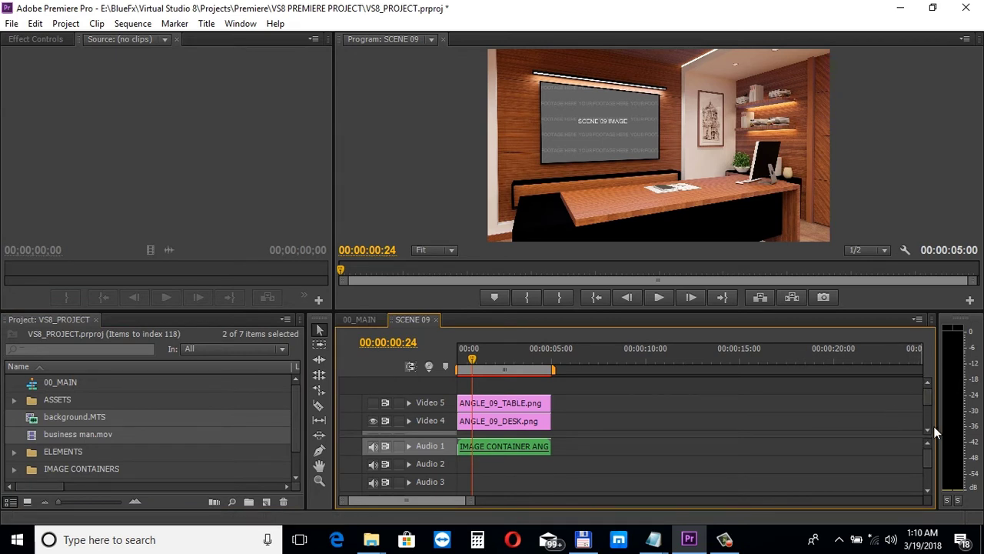
scroll(927, 428, "down", 3)
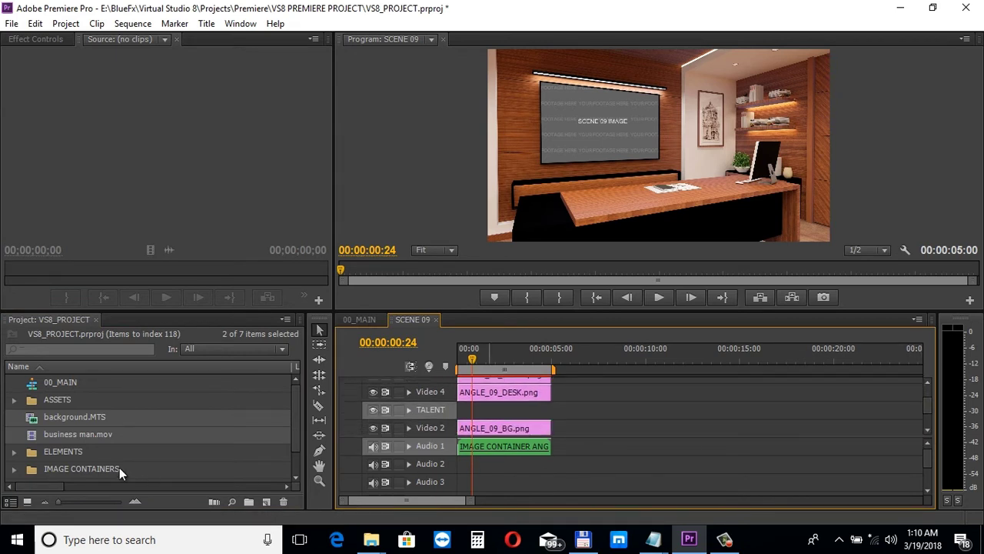
left_click(93, 454)
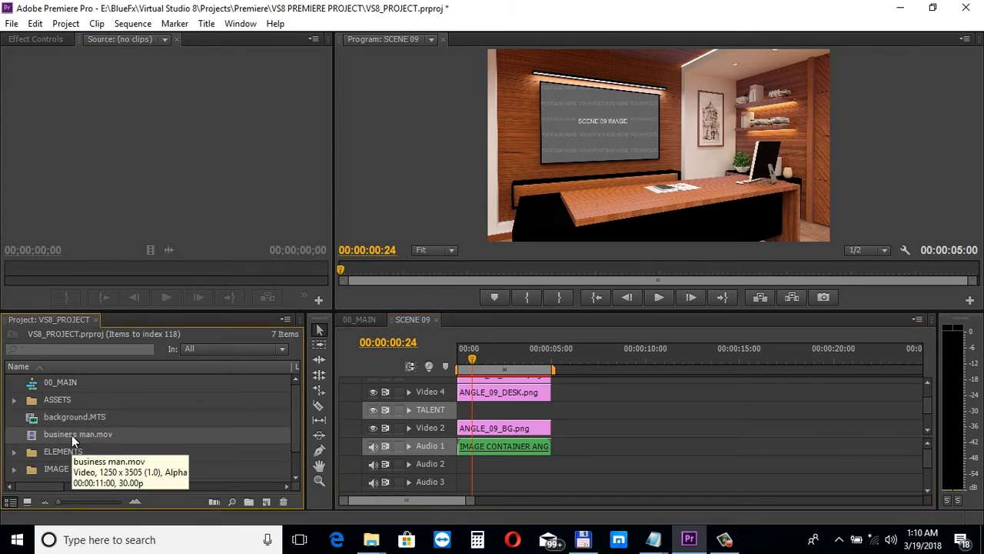
left_click_drag(414, 396, 466, 413)
left_click(488, 409)
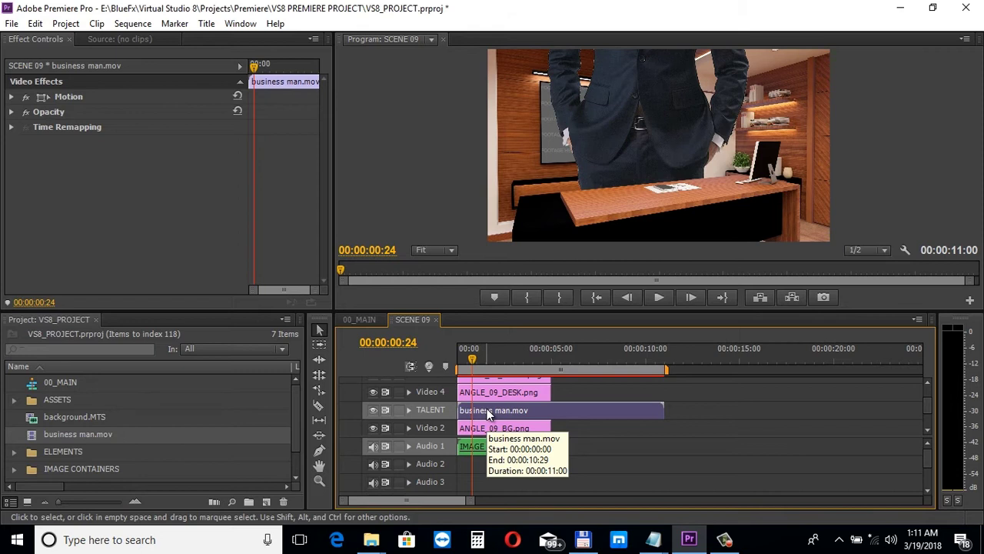
- Set the presenter clip's Motion Scale to 26.0 and Position to 1136.0, 680.0
left_click(12, 98)
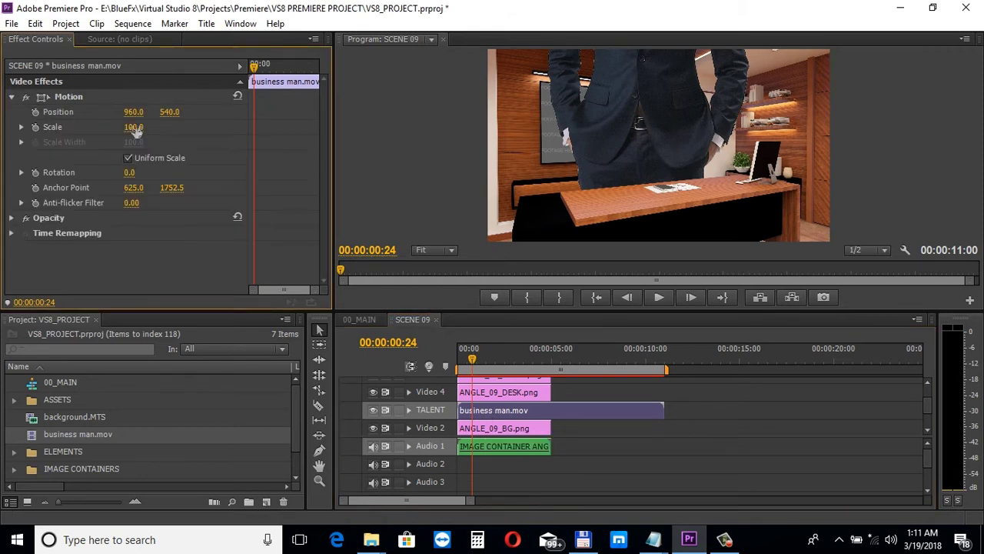
left_click_drag(133, 129, 86, 144)
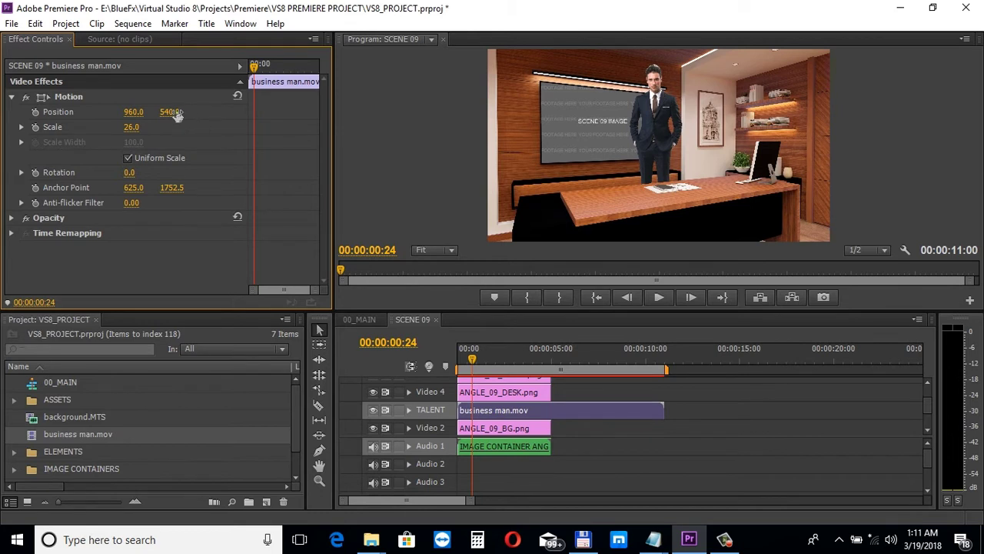
left_click_drag(174, 113, 280, 107)
left_click_drag(134, 111, 263, 102)
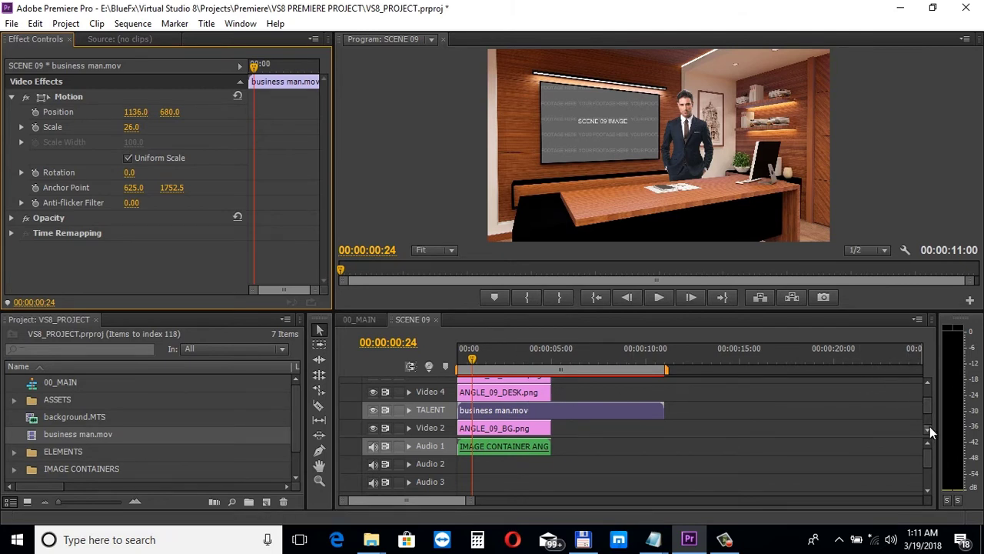
- In IMAGE CONTAINER ANGLE 09, add background.MTS on Video 2 and hide the Video 3 placeholder title
scroll(930, 427, "down", 3)
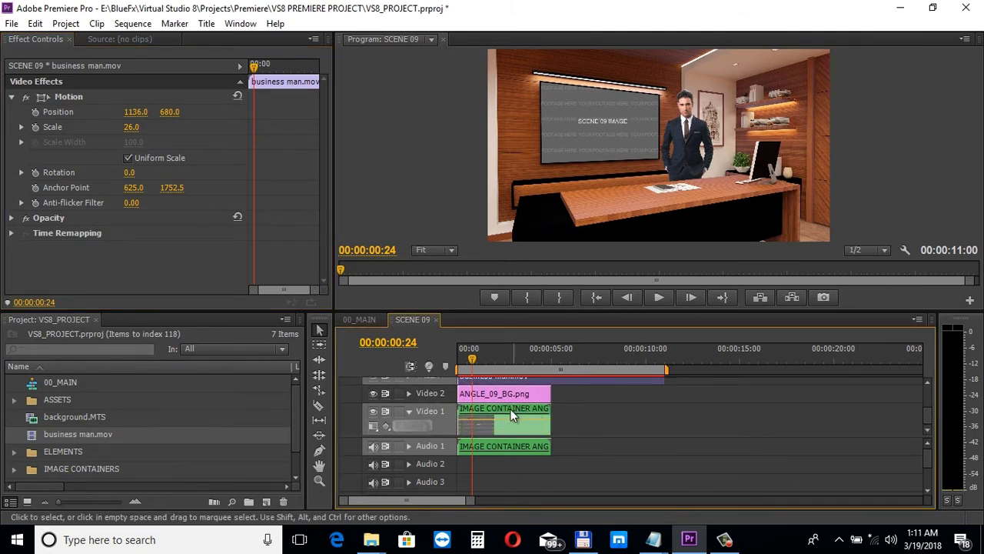
left_click(503, 413)
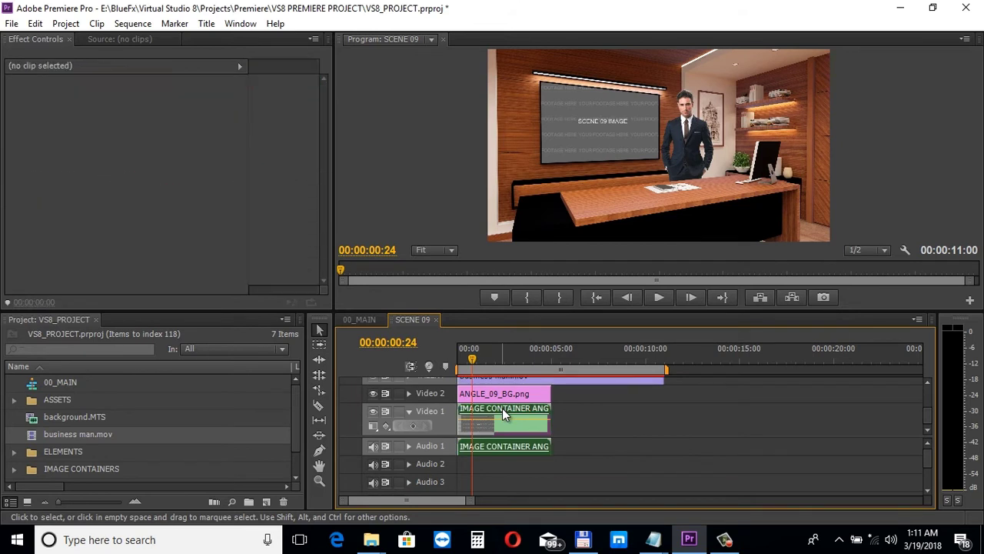
double_click(502, 407)
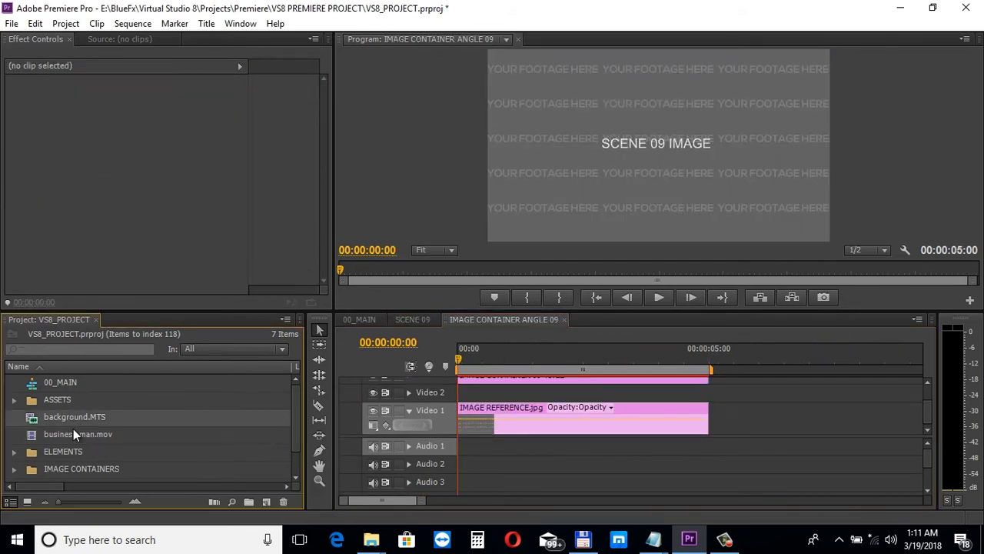
left_click_drag(62, 417, 459, 401)
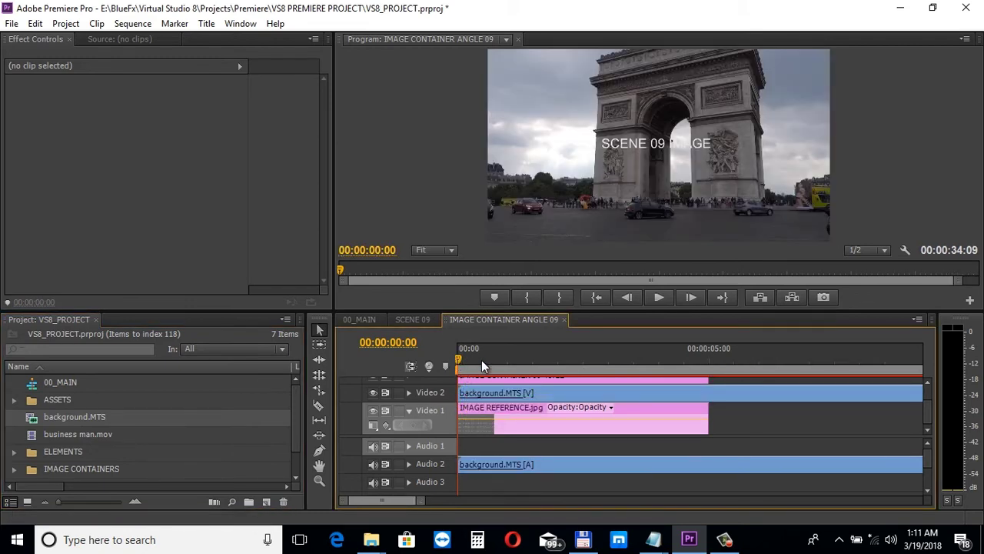
left_click(927, 383)
left_click(927, 383)
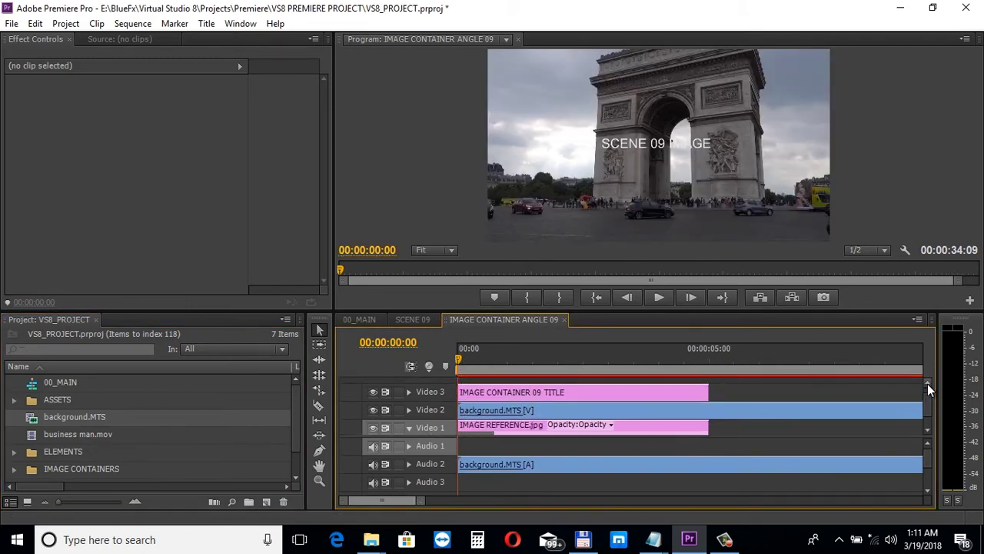
left_click(928, 384)
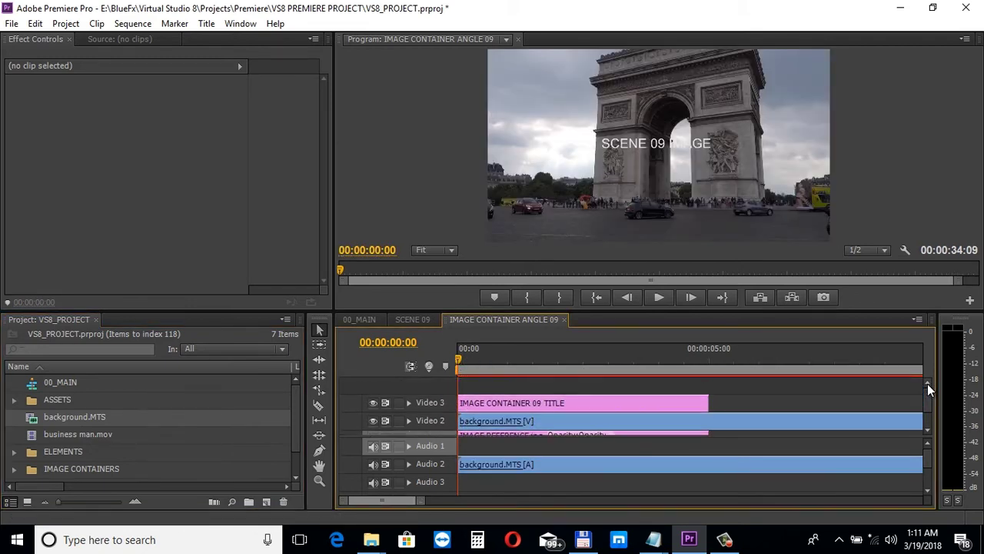
left_click(373, 403)
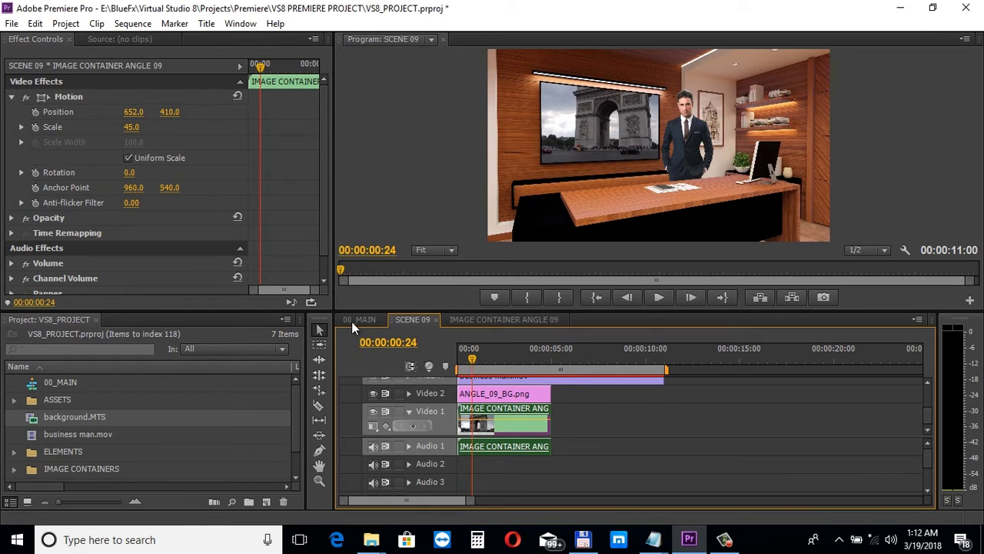
- Open the LOWER THIRD 02 nested clip from the 00_MAIN timeline in its own tab
double_click(546, 391)
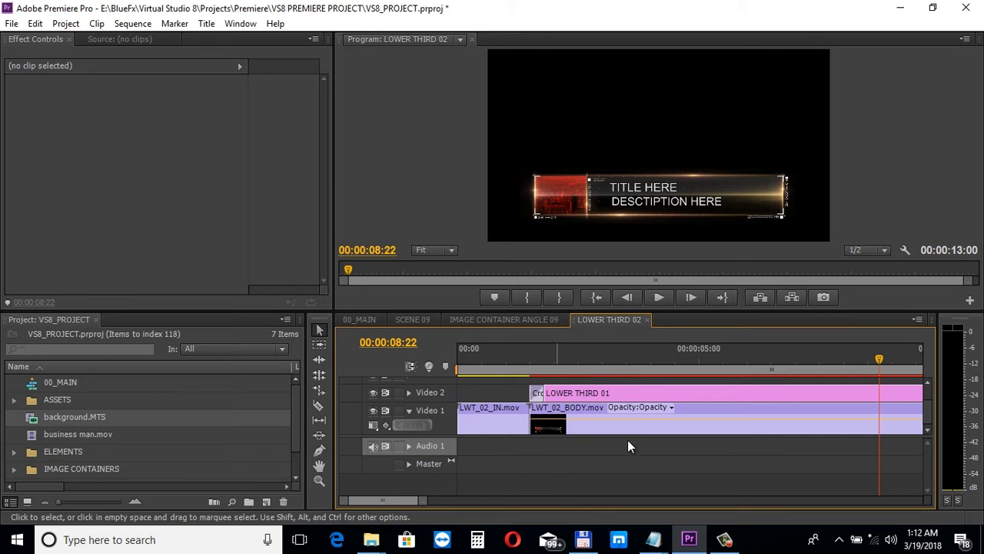
- In the lower-third title, replace the TITLE HERE line with YOUR TEXT
left_click(695, 392)
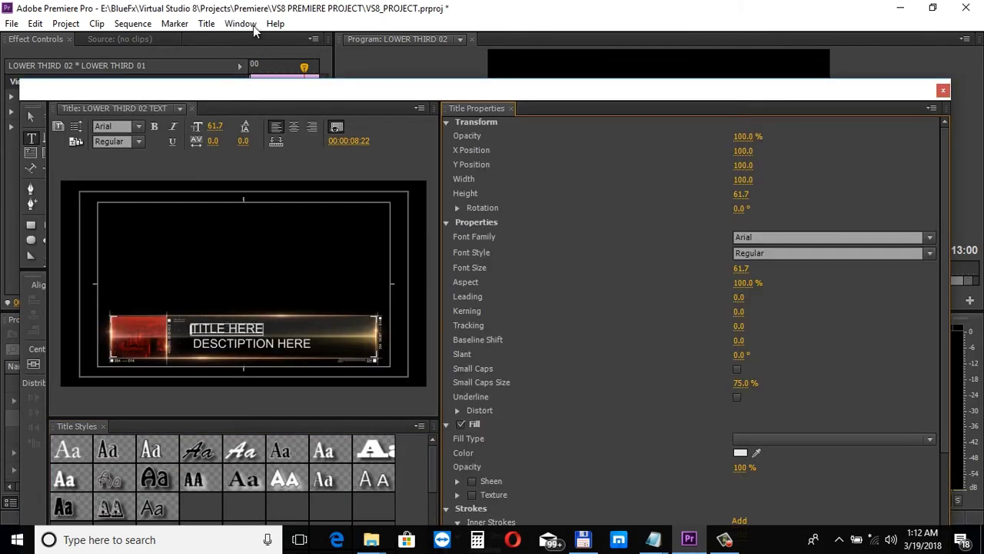
left_click_drag(351, 95, 366, 29)
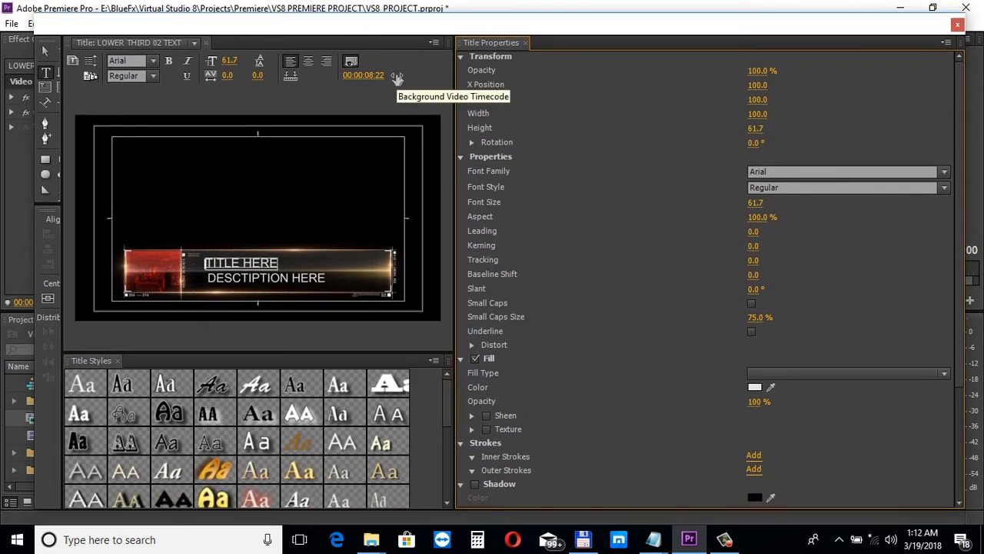
left_click(236, 263)
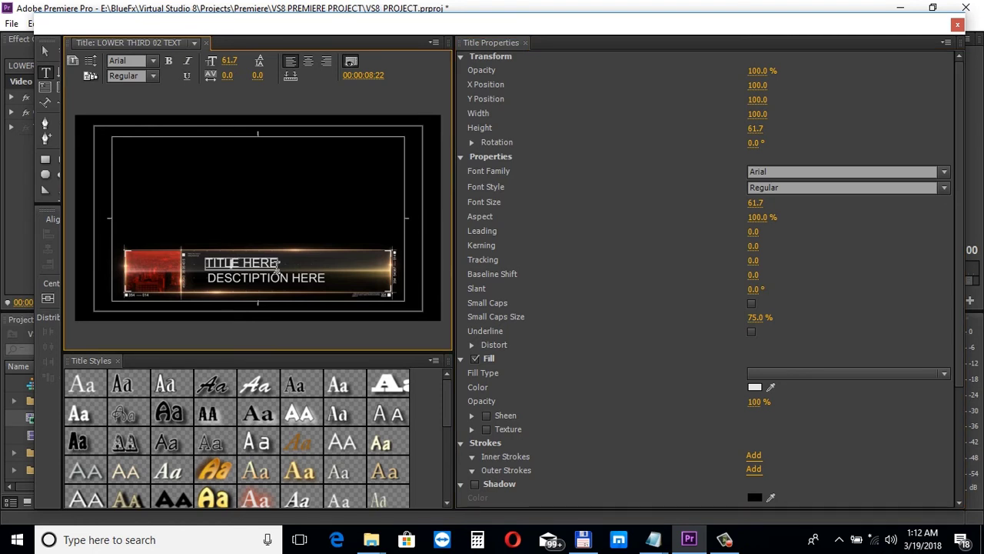
triple_click(279, 263)
type("YO")
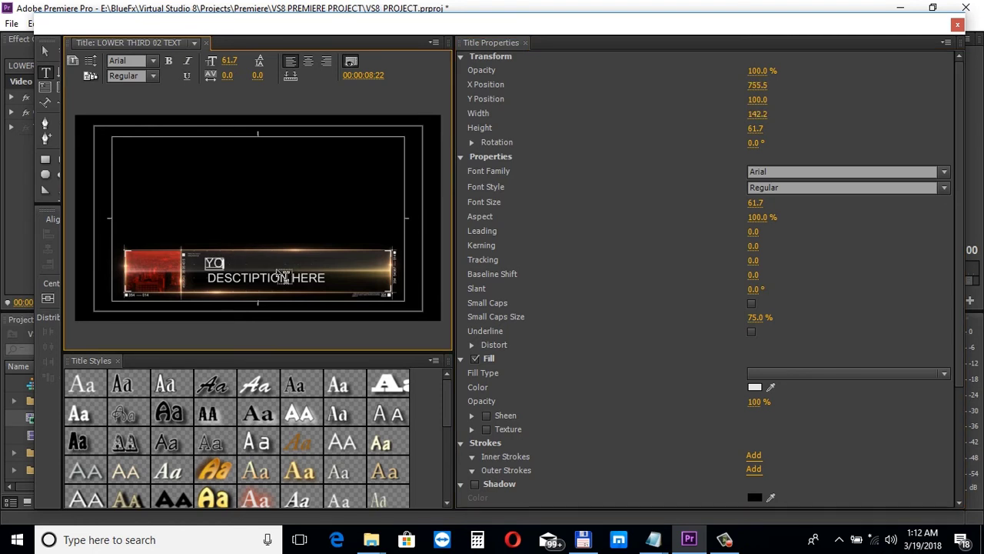
type("UR TEXT")
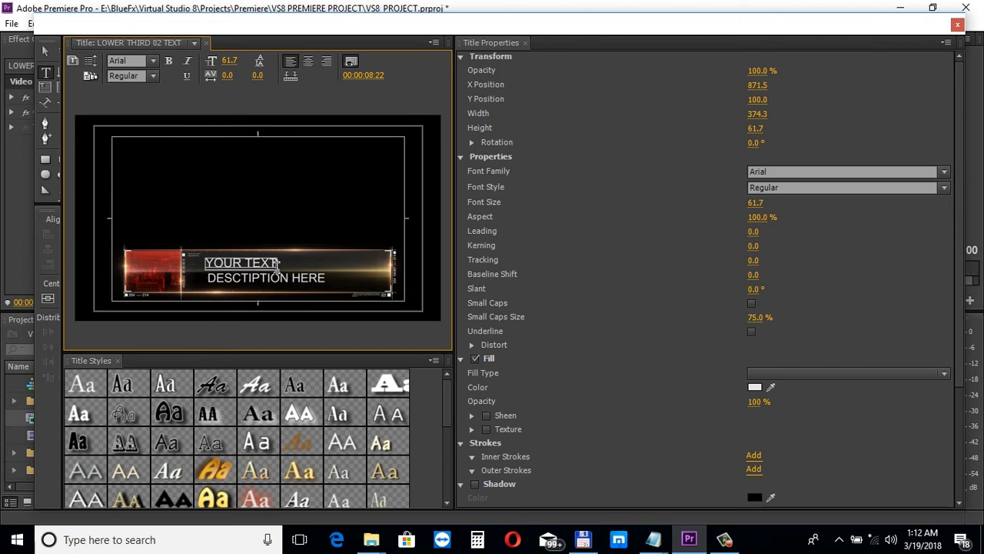
- Insert bluefx logo.png as a logo into the LOWER THIRD 02 TEXT title
left_click(281, 321)
right_click(156, 274)
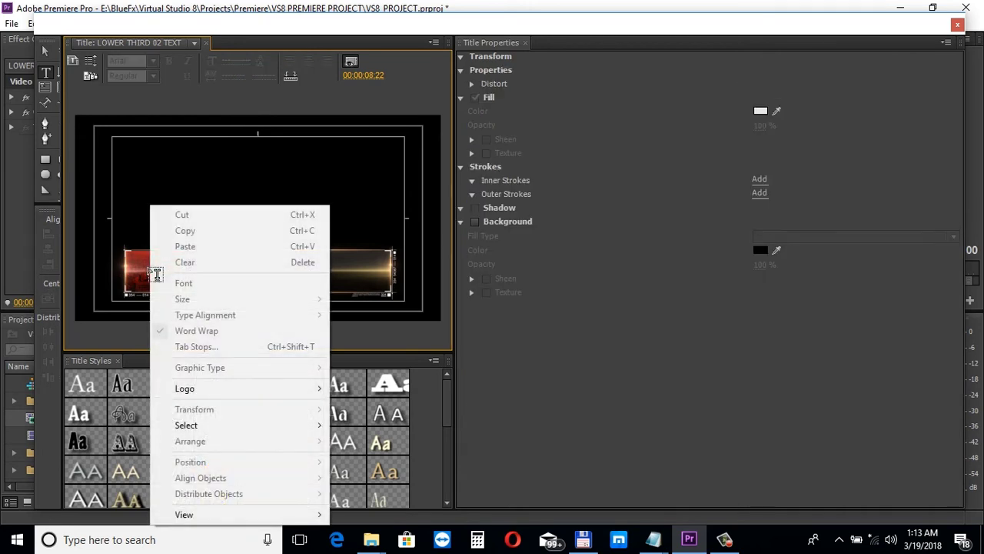
left_click(257, 26)
left_click(43, 52)
right_click(146, 273)
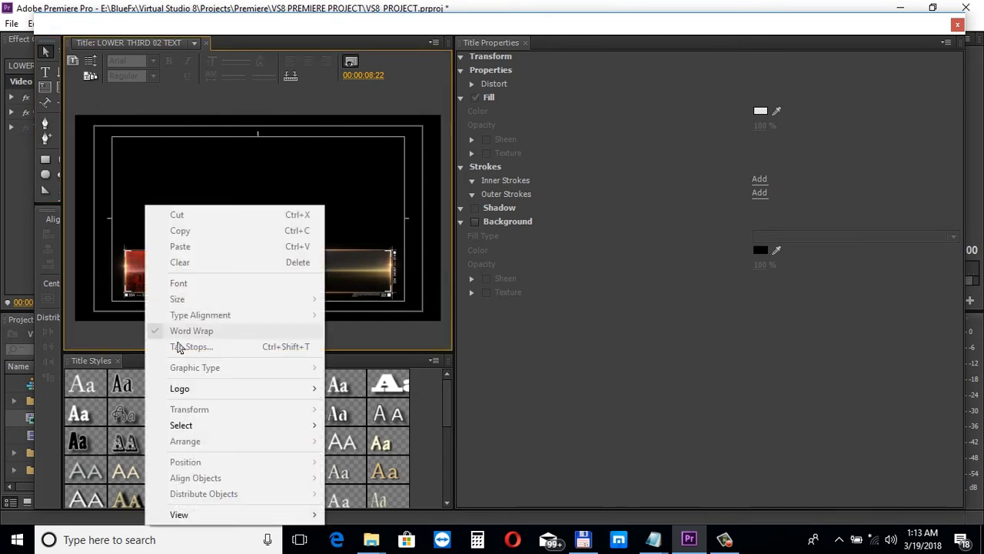
left_click(354, 387)
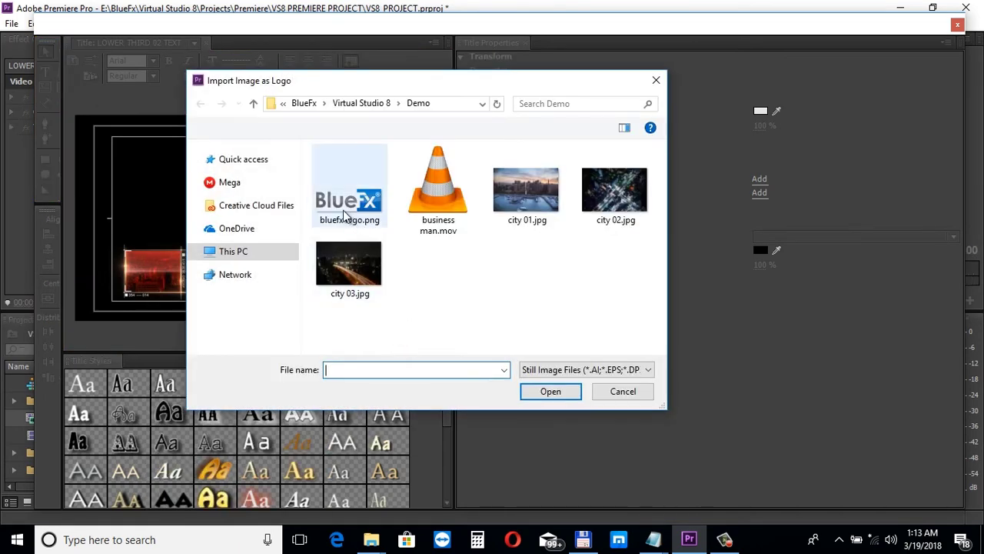
double_click(342, 211)
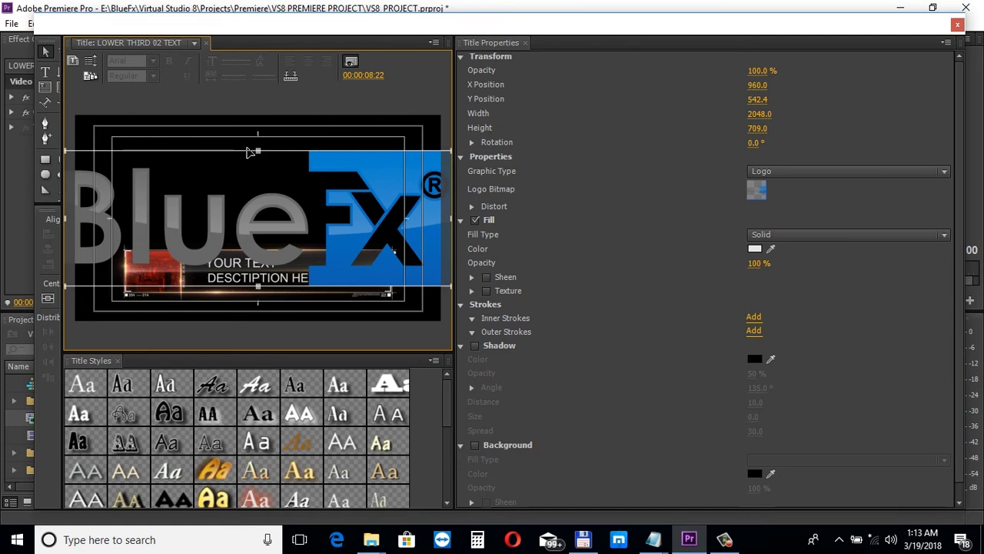
- Scale the logo to 248.2 by 85.9 inside the left red box and close the Titler
left_click_drag(258, 152, 170, 276)
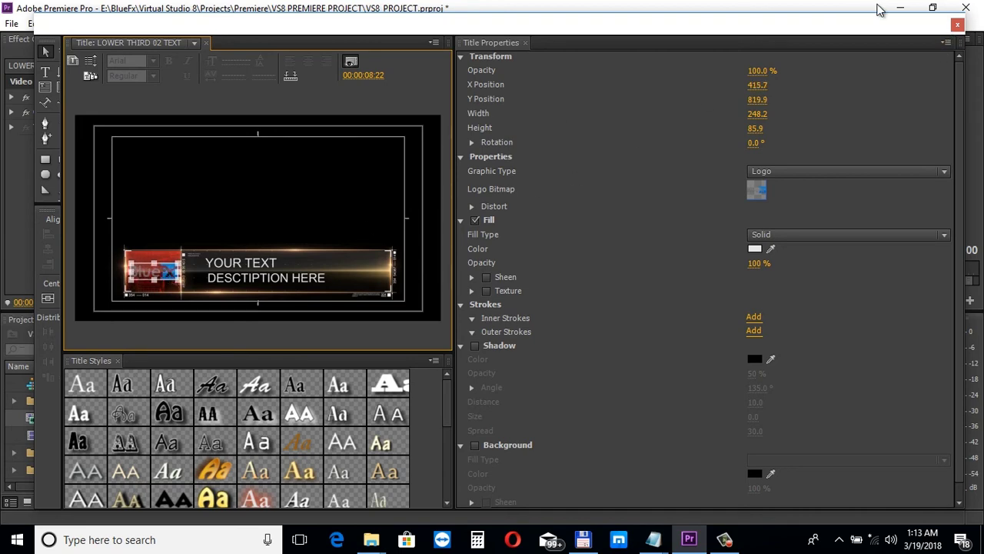
left_click(957, 25)
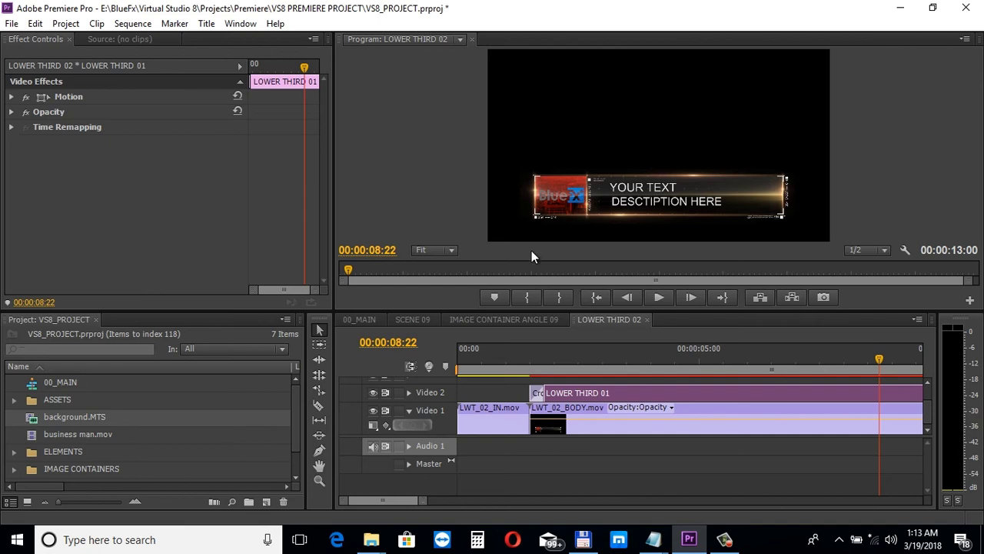
- Open Export Settings for the 00_MAIN sequence via File > Export > Media
left_click(367, 320)
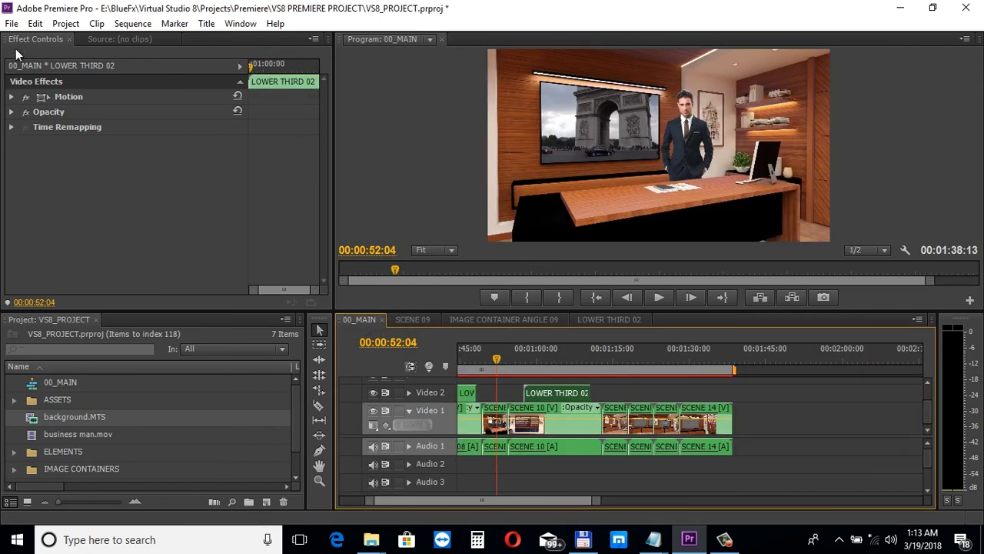
left_click(13, 25)
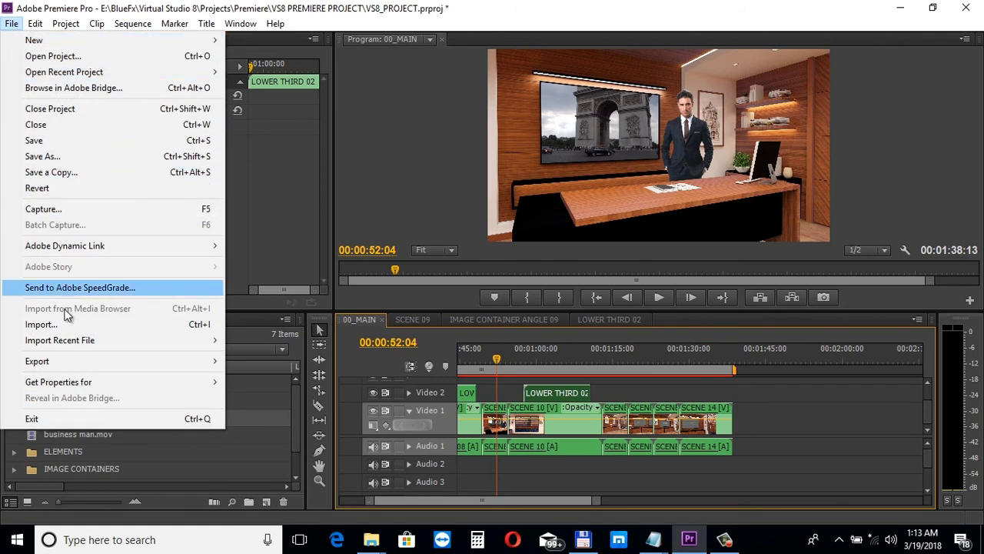
mouse_move(83, 366)
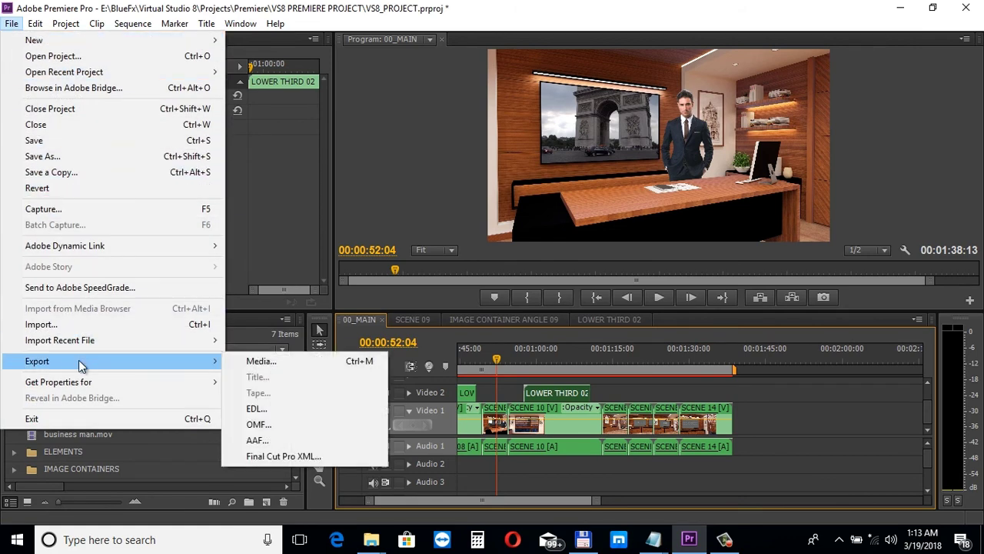
left_click(259, 367)
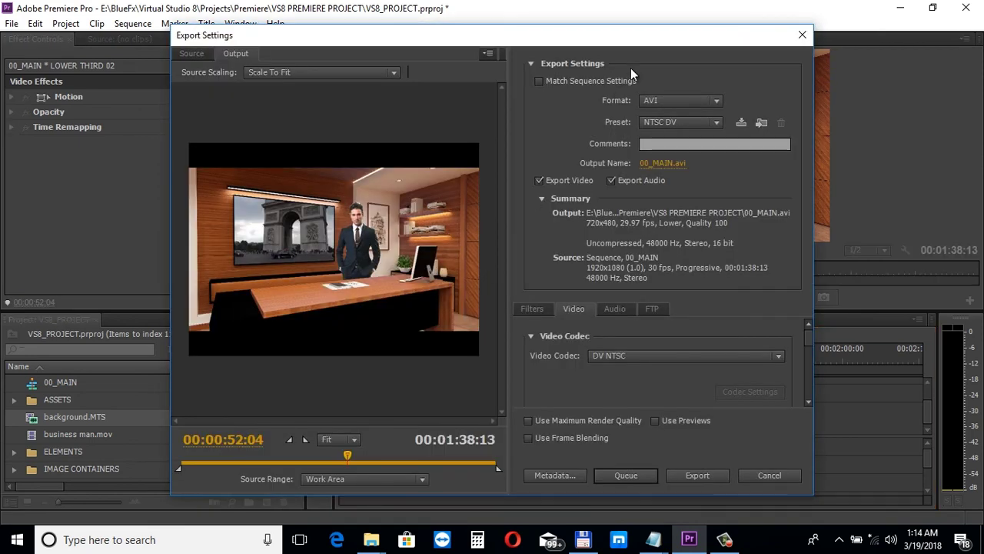
- Set the export format to QuickTime with the HD 1080i 29.97 H.264 preset, outputting 00_MAIN.mov
left_click(654, 97)
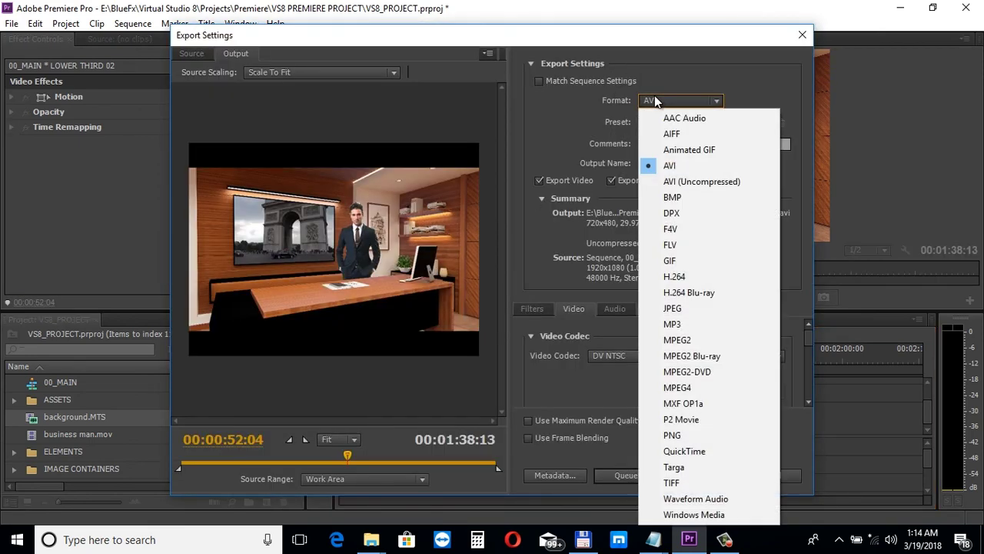
left_click(680, 451)
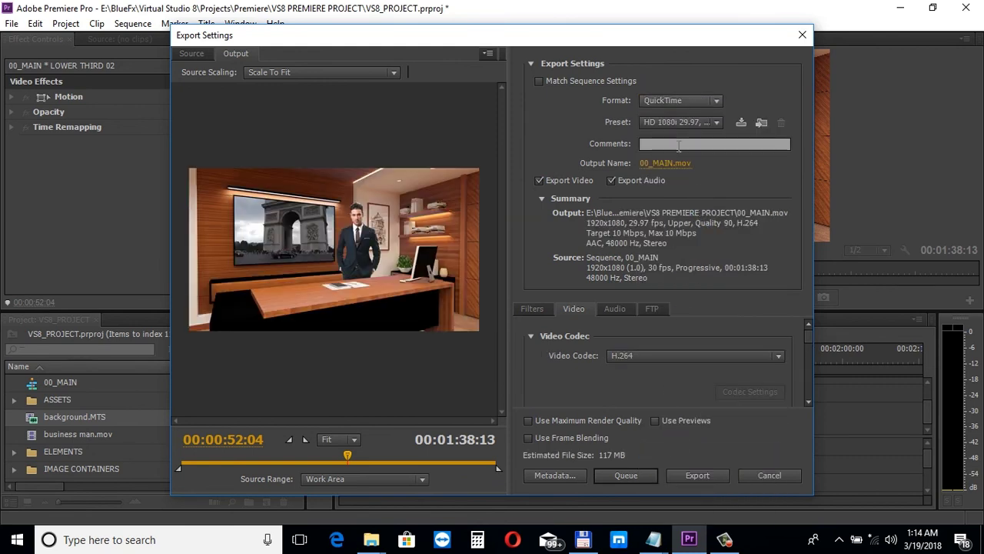
left_click(666, 125)
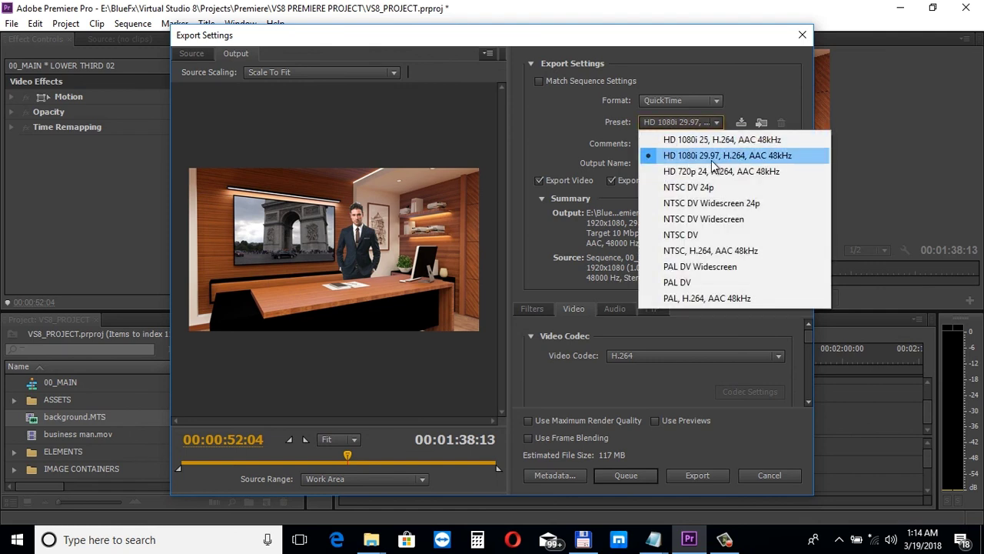
left_click(724, 74)
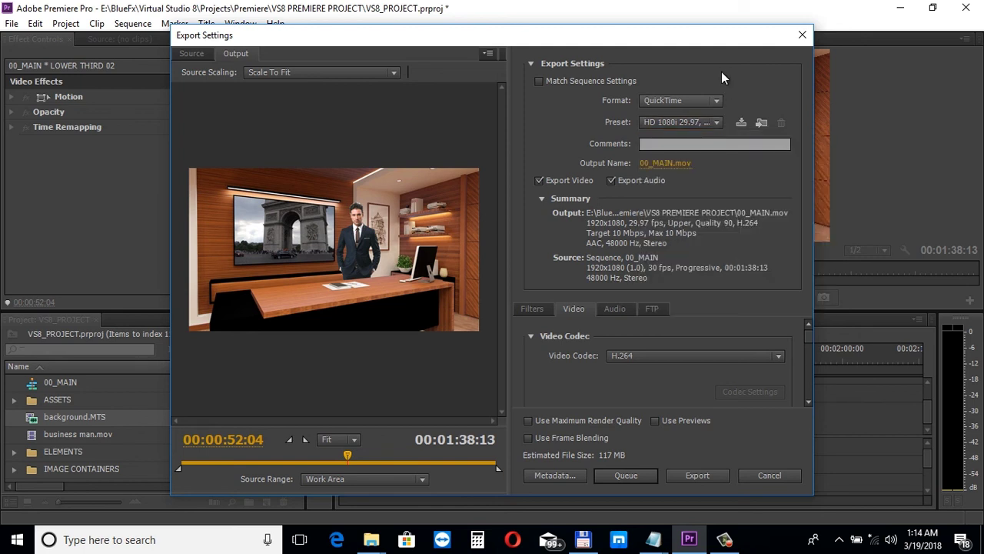